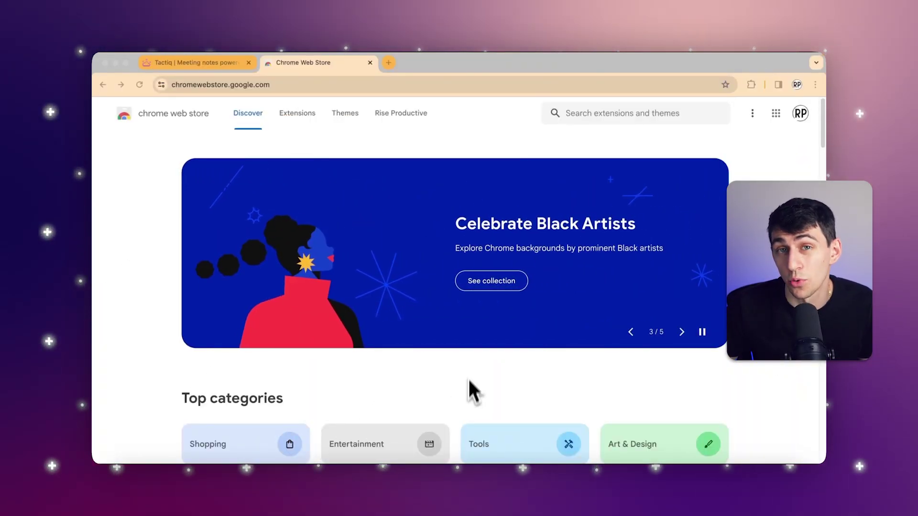
# Search the Web Store for 'Tactiq' and open the Tactiq: ChatGPT meeting summary page.
pyautogui.click(575, 113)
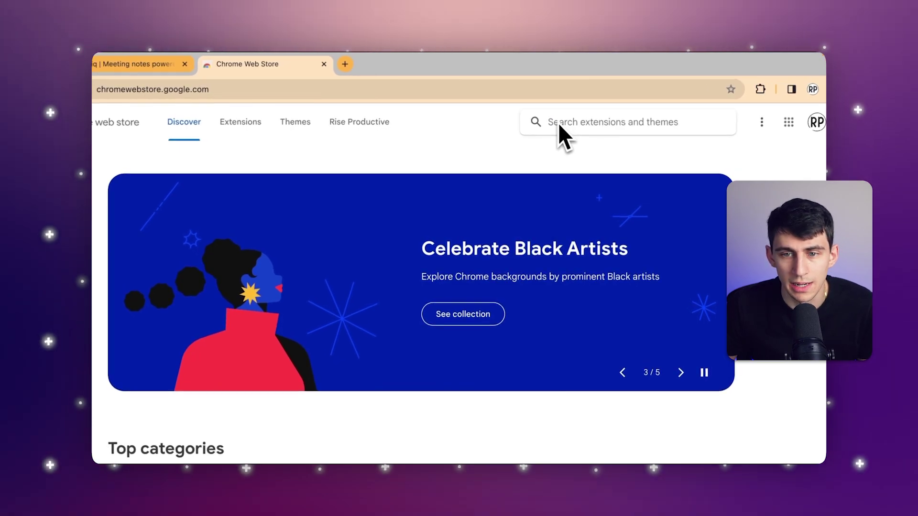
pyautogui.write('Tactiq')
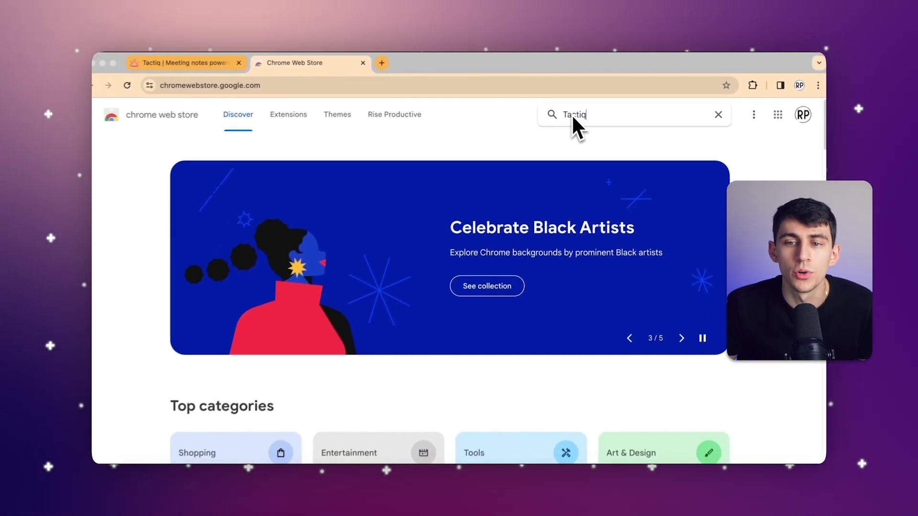
pyautogui.press('Return')
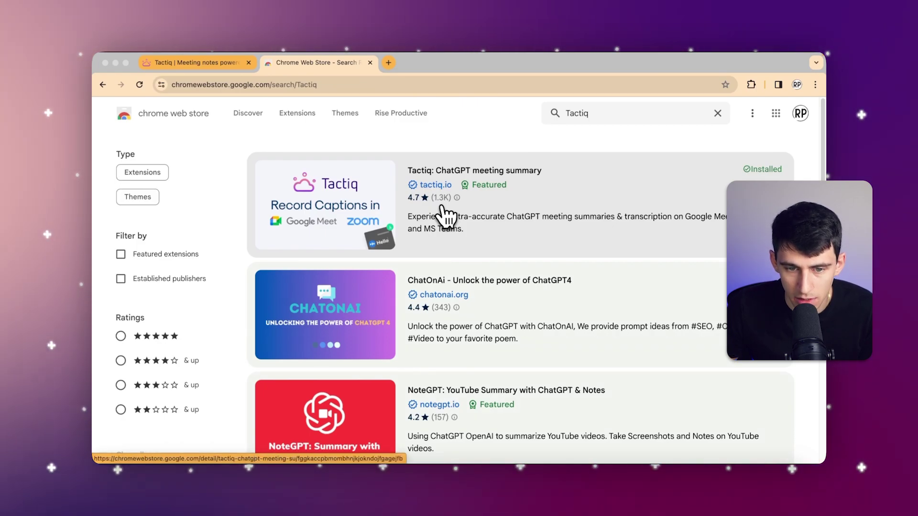
pyautogui.click(441, 207)
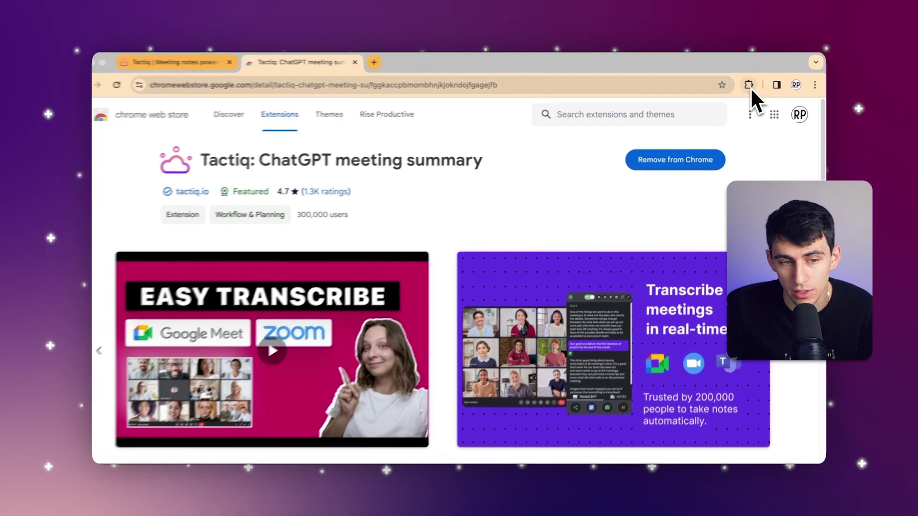
# Sign in to Tactiq from the extension's popup in the Chrome toolbar.
pyautogui.click(751, 86)
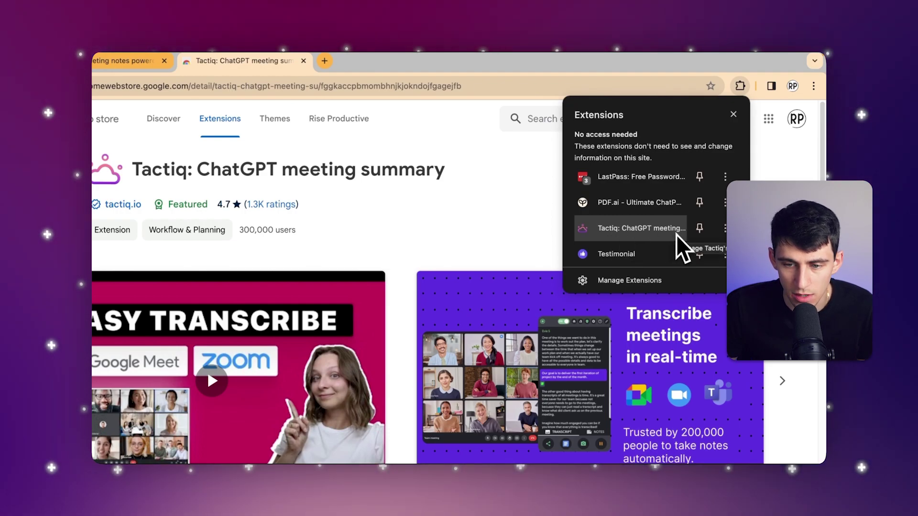
pyautogui.click(676, 234)
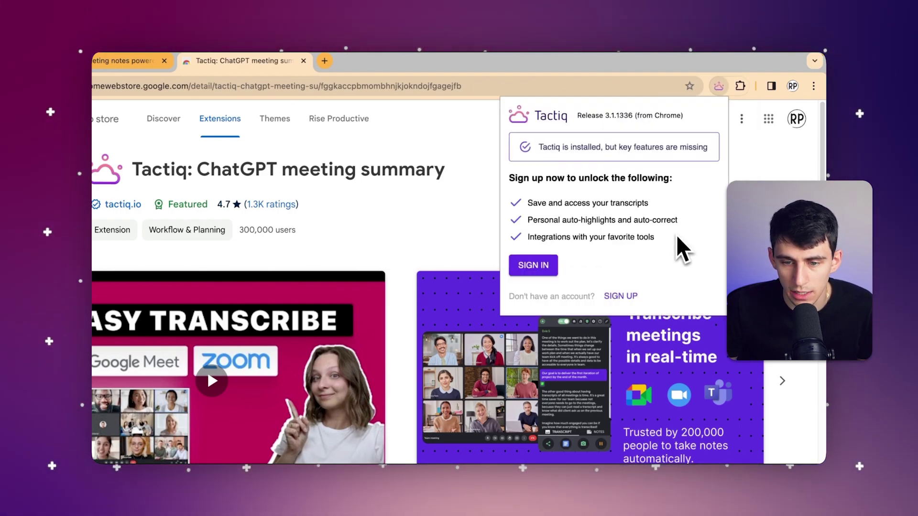
pyautogui.click(546, 274)
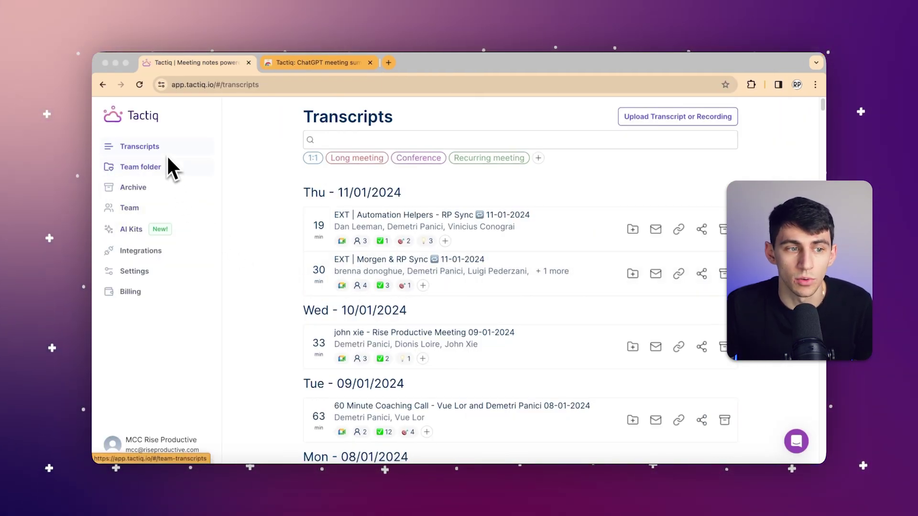
# Start connecting the Zoom integration from Tactiq's Integrations page.
pyautogui.click(181, 254)
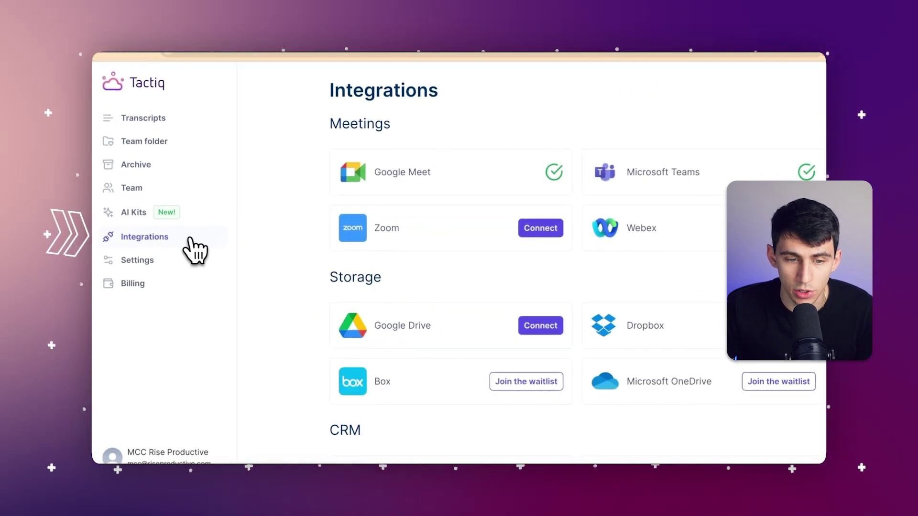
pyautogui.click(438, 247)
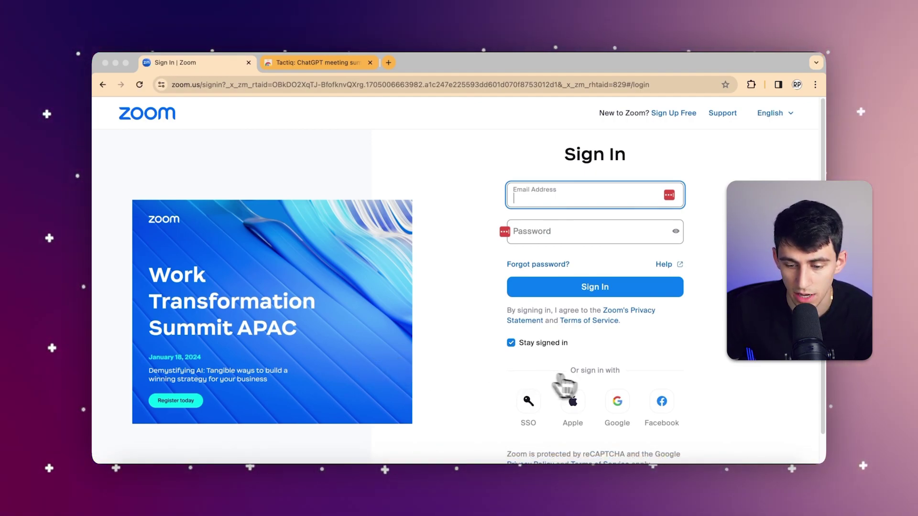
# Sign in to Zoom with the Google account and authorize Tactiq's shared access permissions.
pyautogui.click(617, 402)
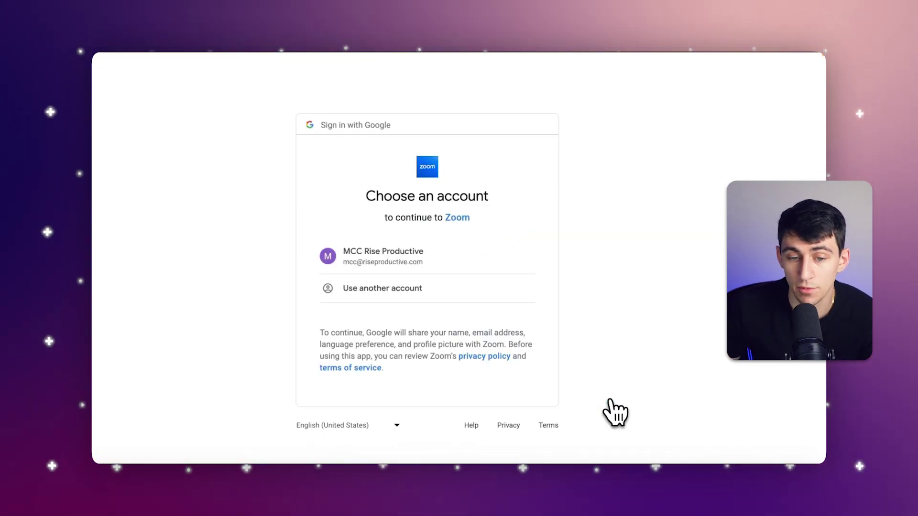
pyautogui.click(495, 260)
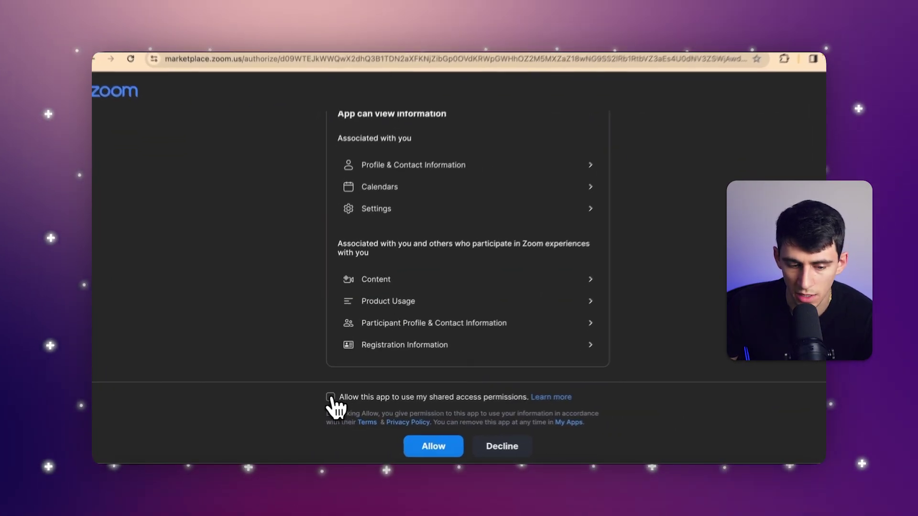
pyautogui.click(330, 398)
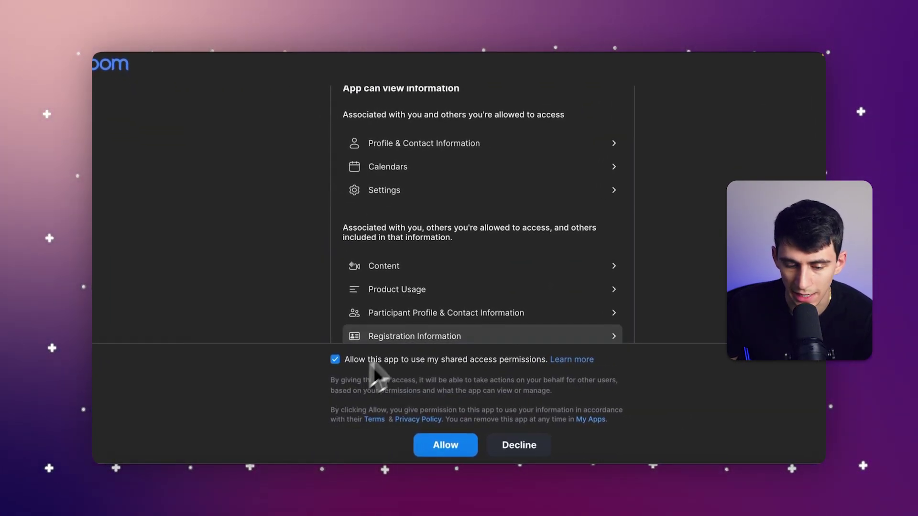
pyautogui.click(439, 450)
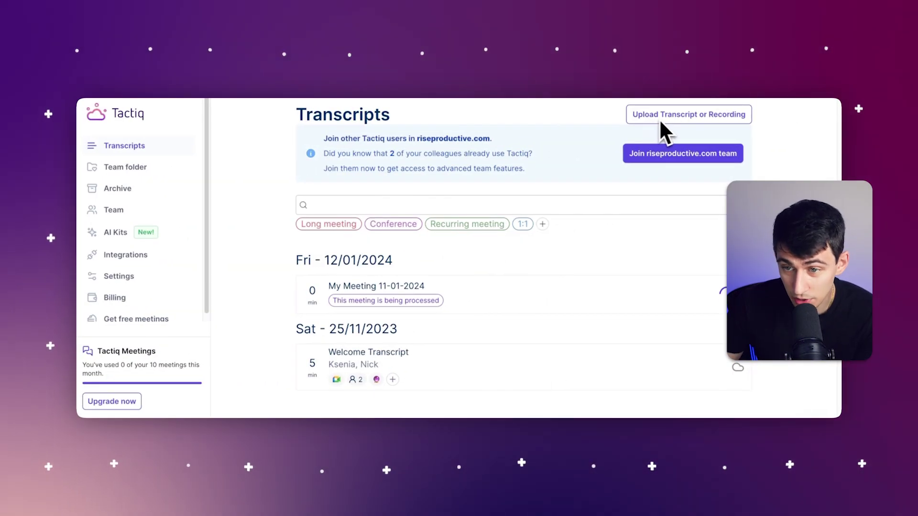
# Select video2989607946.mp4 from the Zoom meeting folder as the recording to upload.
pyautogui.click(673, 120)
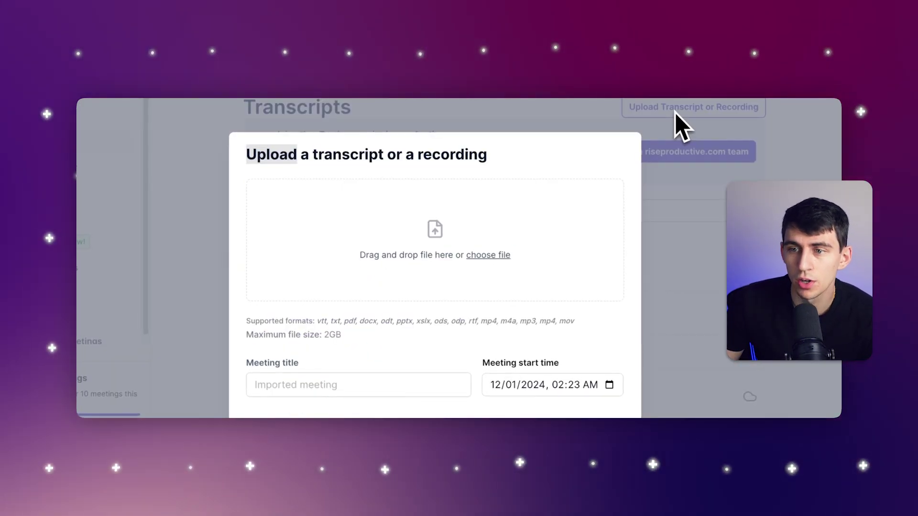
pyautogui.click(506, 260)
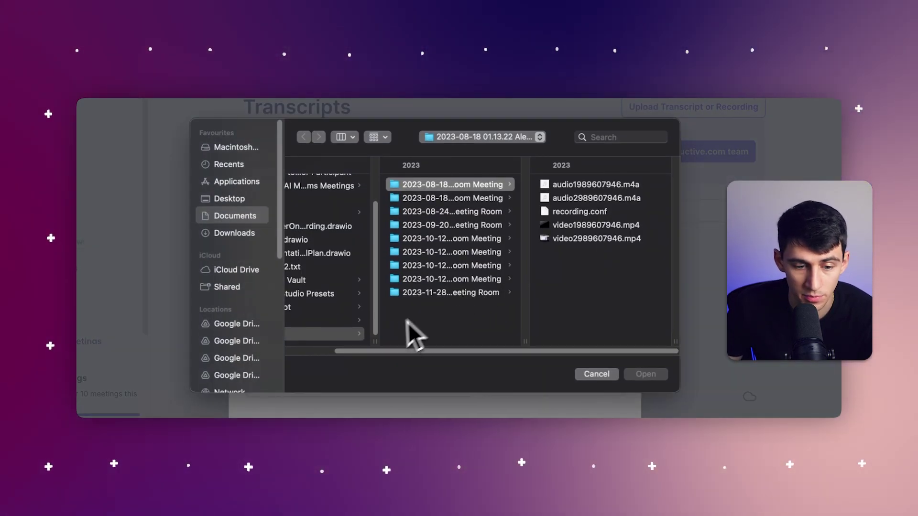
pyautogui.hscroll(-3, 407, 321)
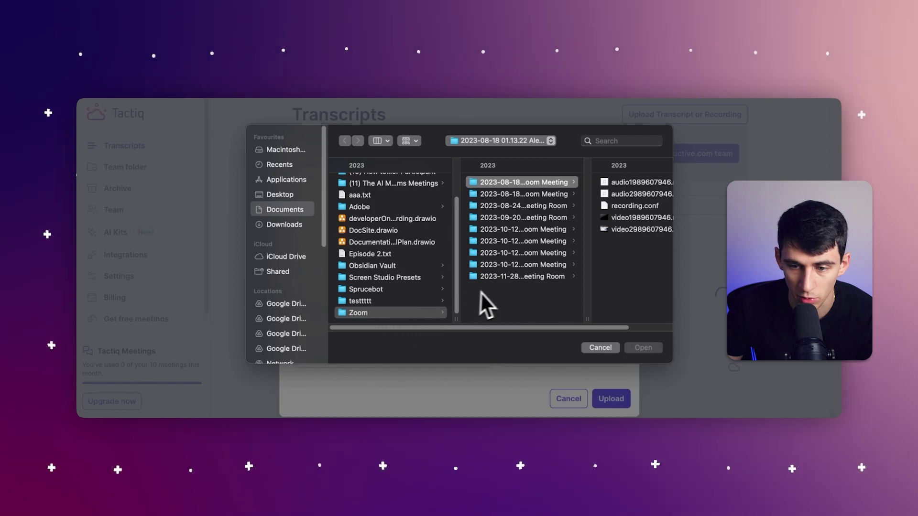
pyautogui.hscroll(3, 495, 292)
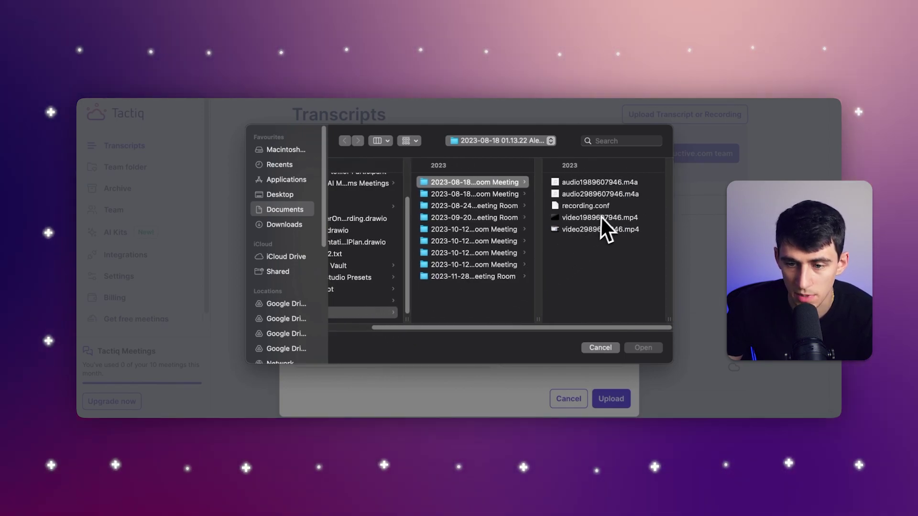
pyautogui.click(604, 217)
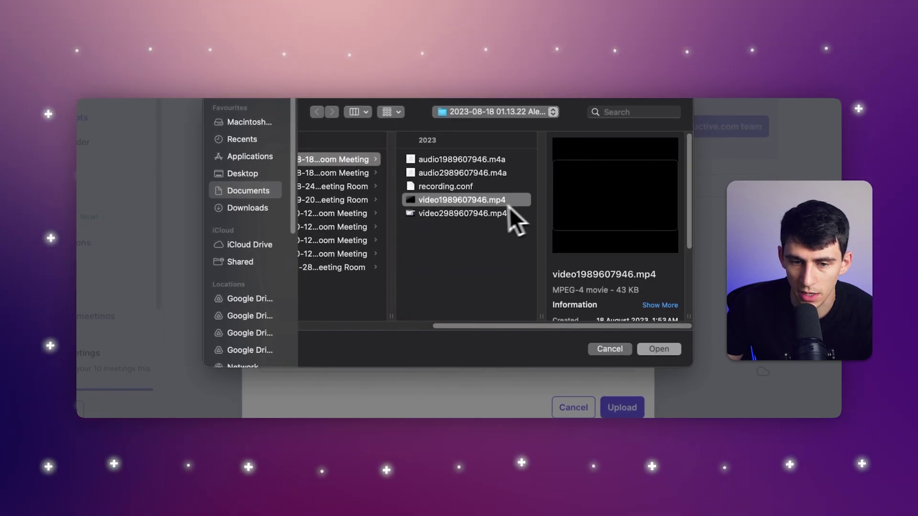
pyautogui.click(486, 215)
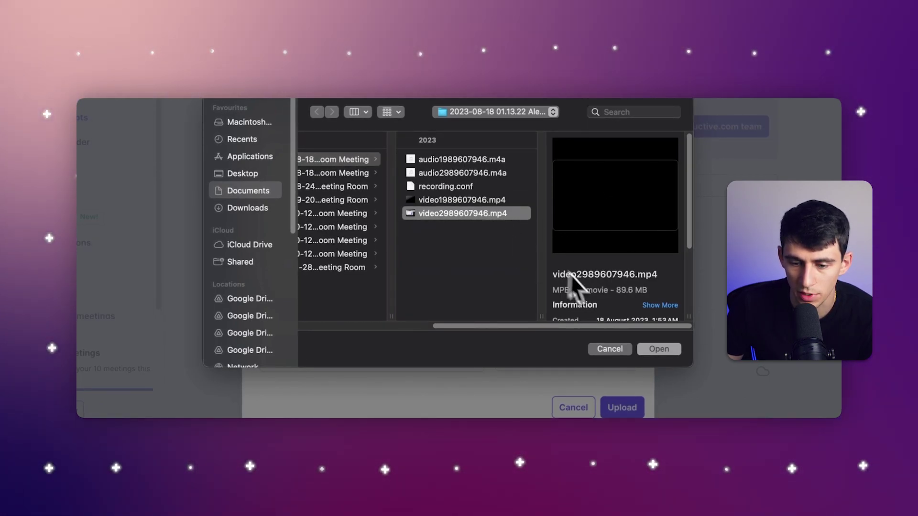
pyautogui.click(658, 348)
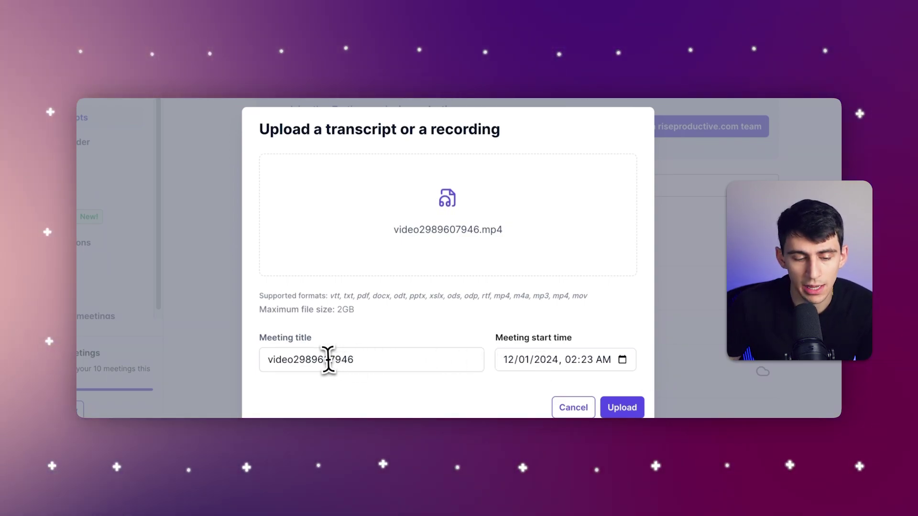
# Retitle the recording 'My Meeting' and start uploading it.
pyautogui.write('My ')
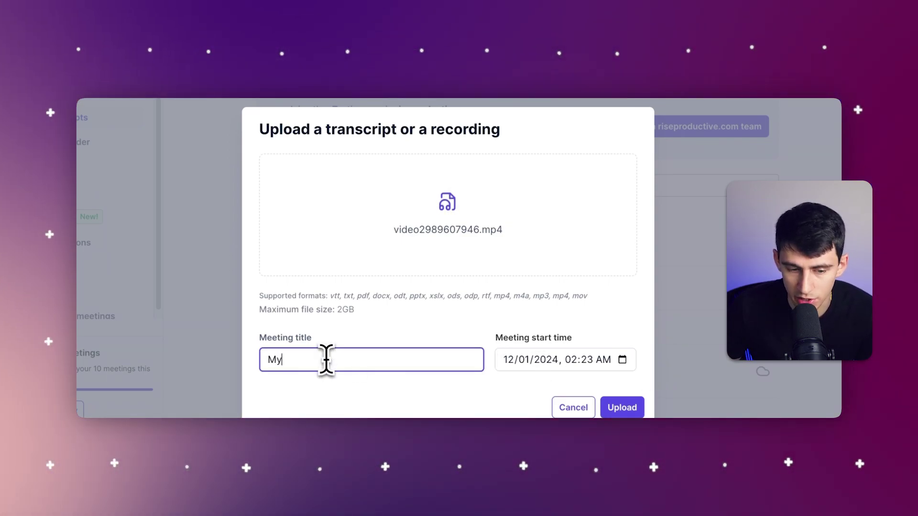
pyautogui.write('Meeting')
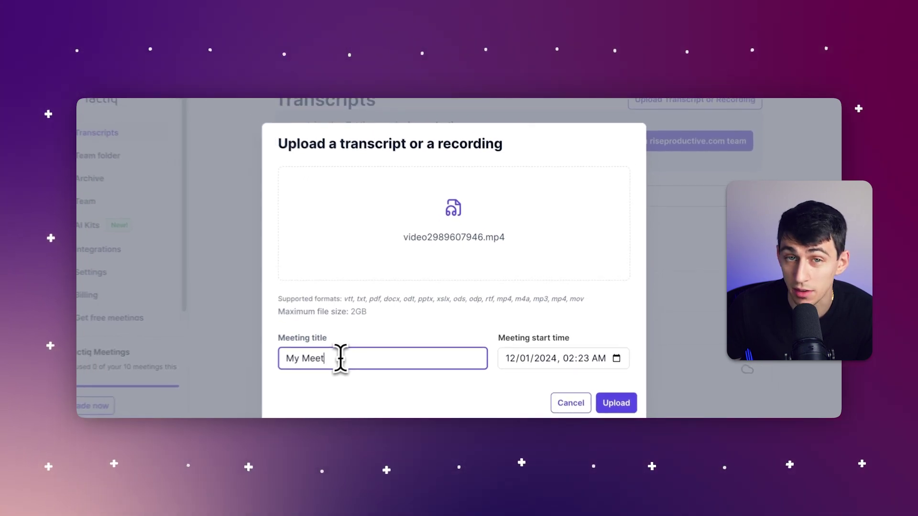
pyautogui.click(621, 405)
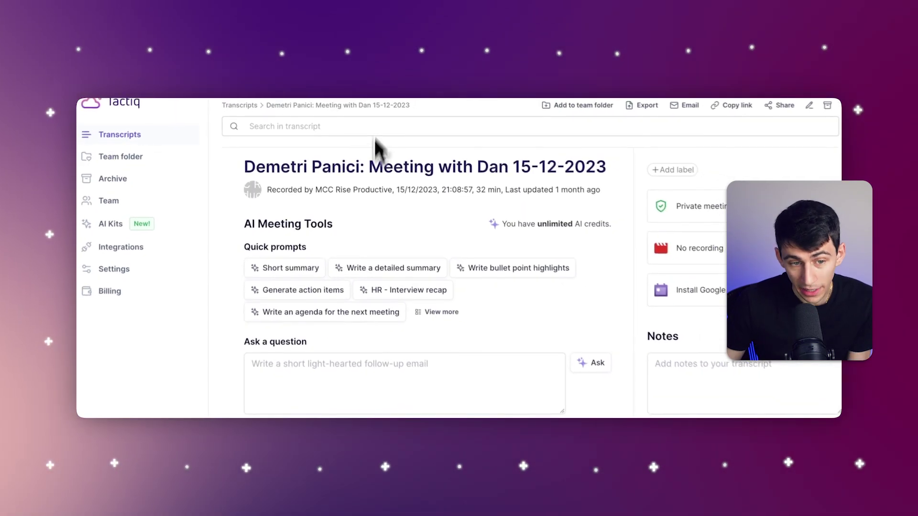
pyautogui.scroll(-10, 366, 222)
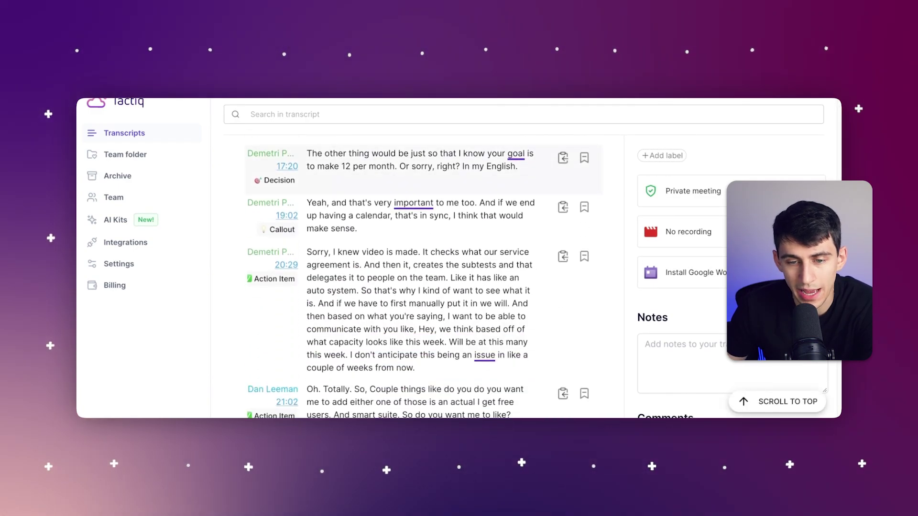
pyautogui.scroll(10, 414, 277)
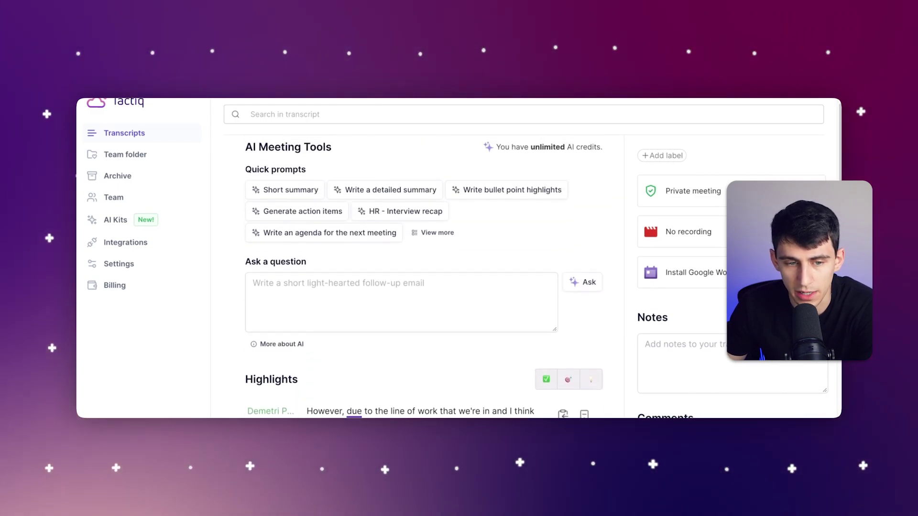
pyautogui.scroll(1, 413, 277)
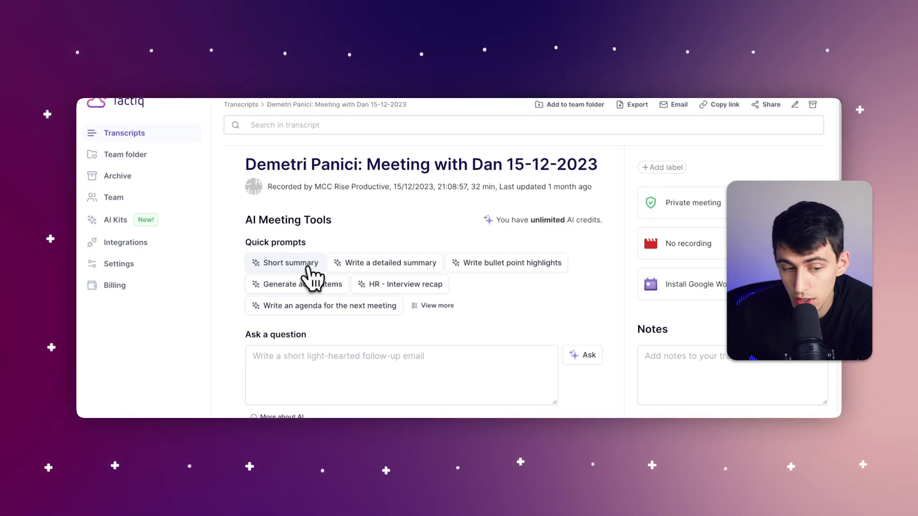
# Run the 'Write a detailed summary' prompt and scroll through the generated summary.
pyautogui.click(341, 272)
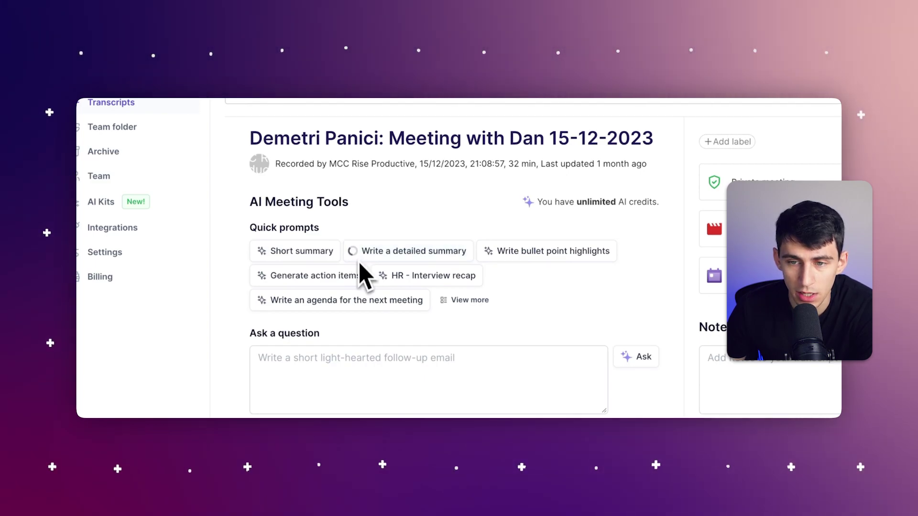
pyautogui.scroll(-5, 353, 335)
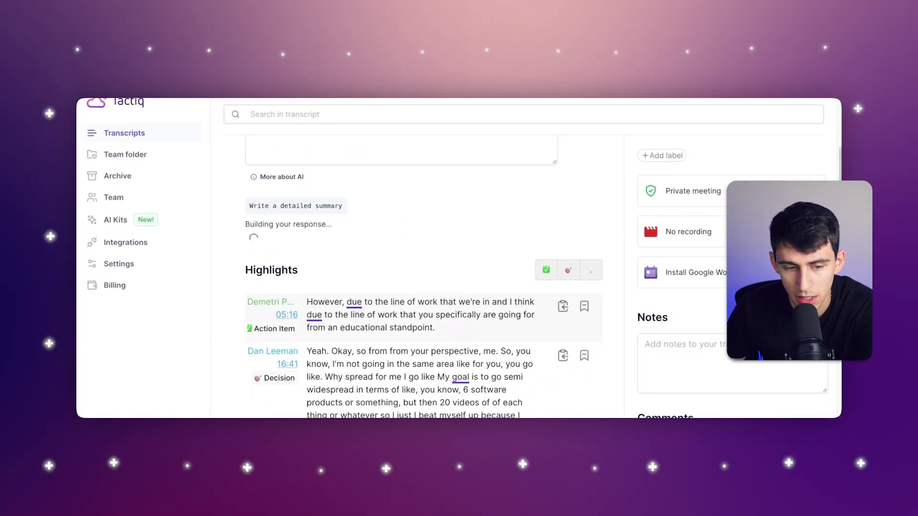
pyautogui.scroll(-3, 423, 273)
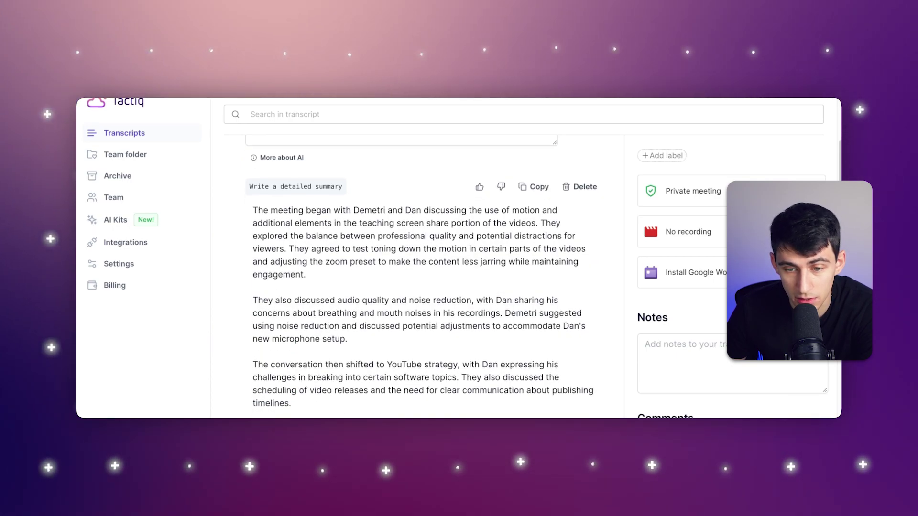
pyautogui.scroll(-2, 424, 273)
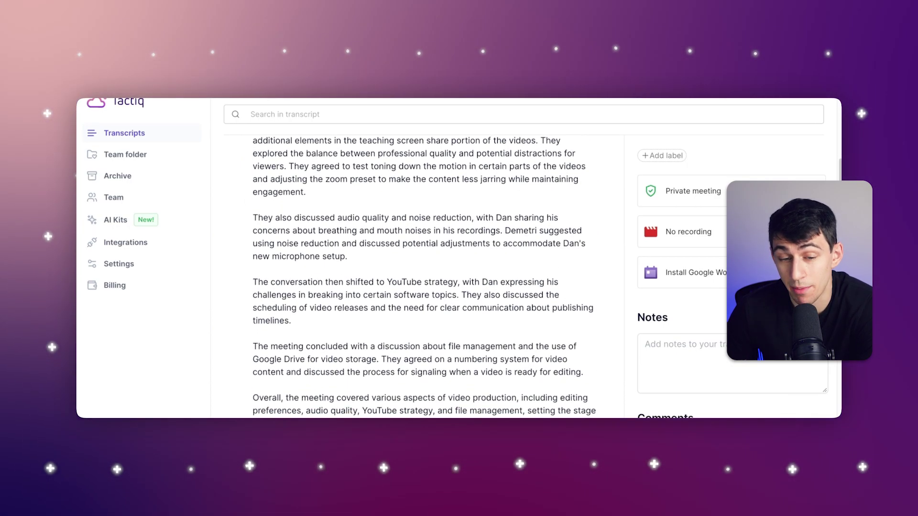
pyautogui.scroll(3, 423, 272)
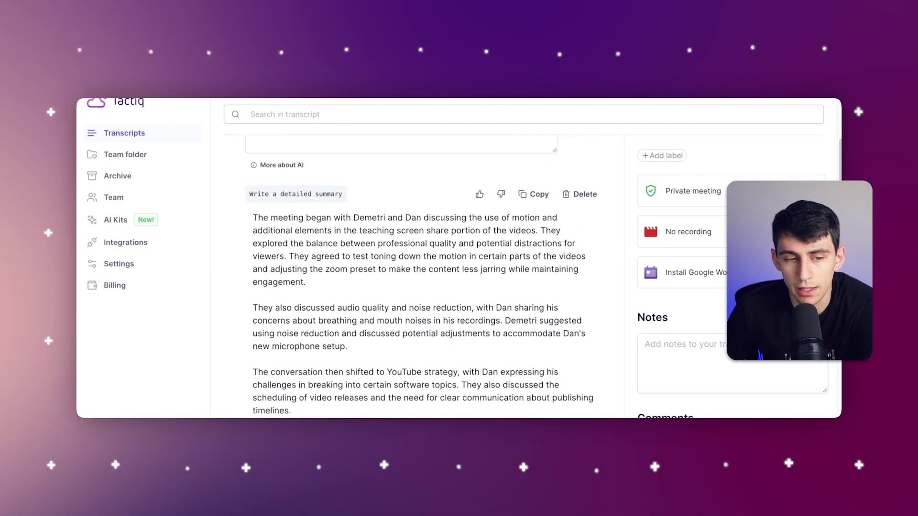
pyautogui.scroll(1, 423, 273)
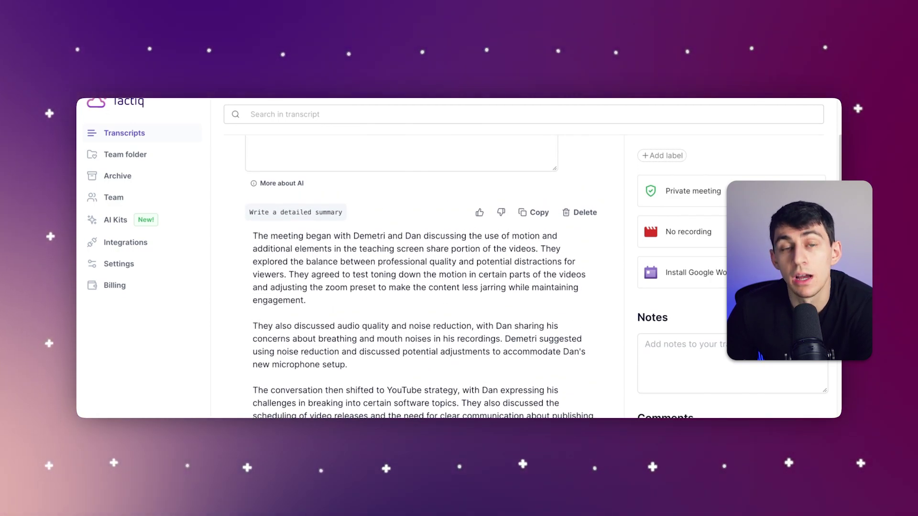
pyautogui.scroll(3, 423, 273)
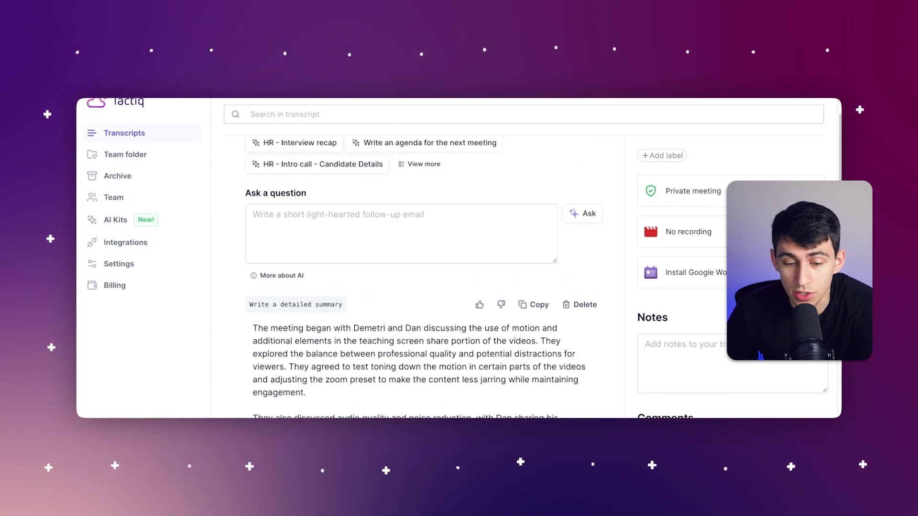
pyautogui.scroll(4, 423, 273)
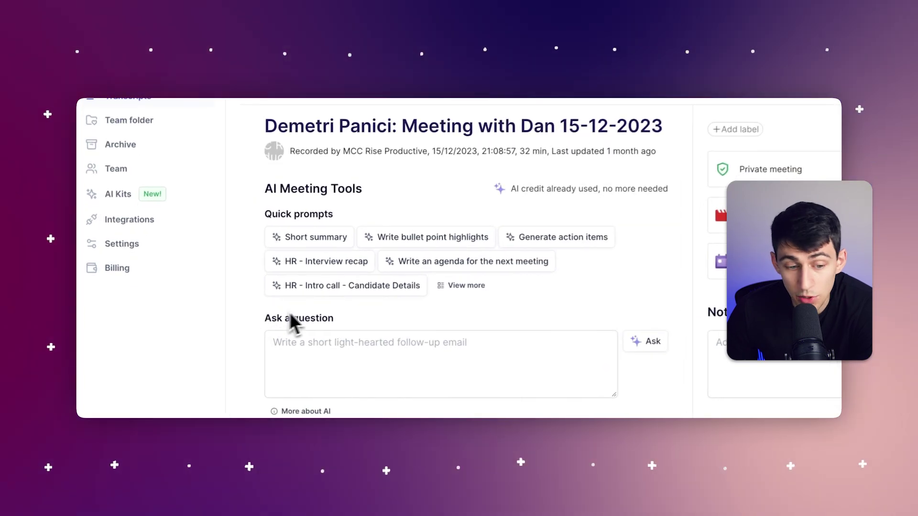
# Ask the meeting AI what a named participant's final action item was.
pyautogui.moveTo(246, 330); pyautogui.dragTo(313, 338)
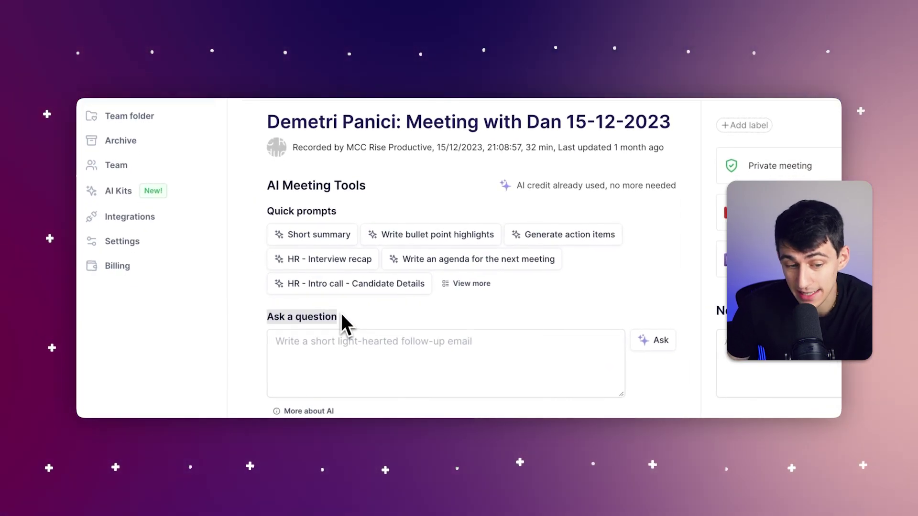
pyautogui.click(323, 345)
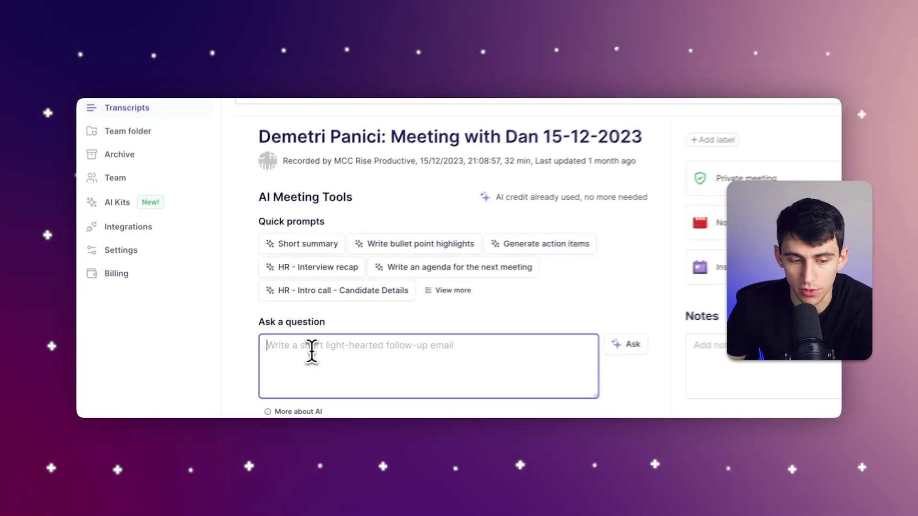
pyautogui.write('What')
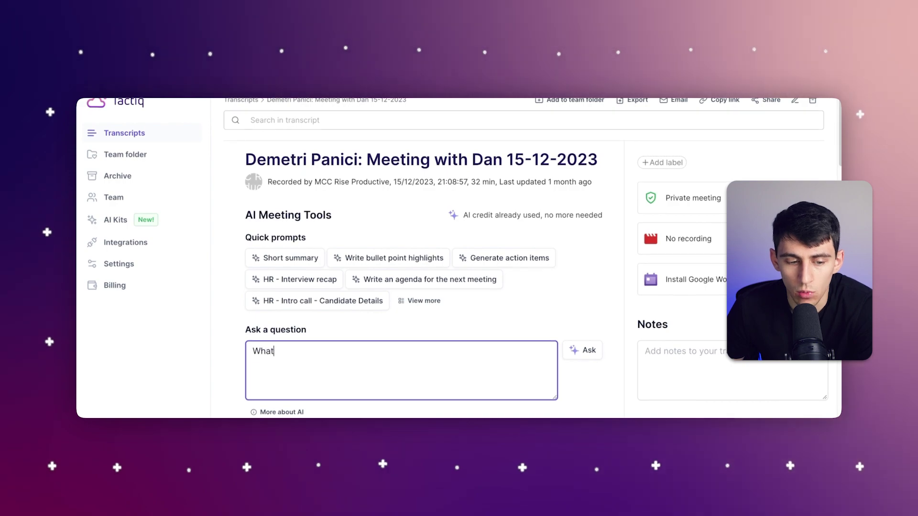
pyautogui.write(' was')
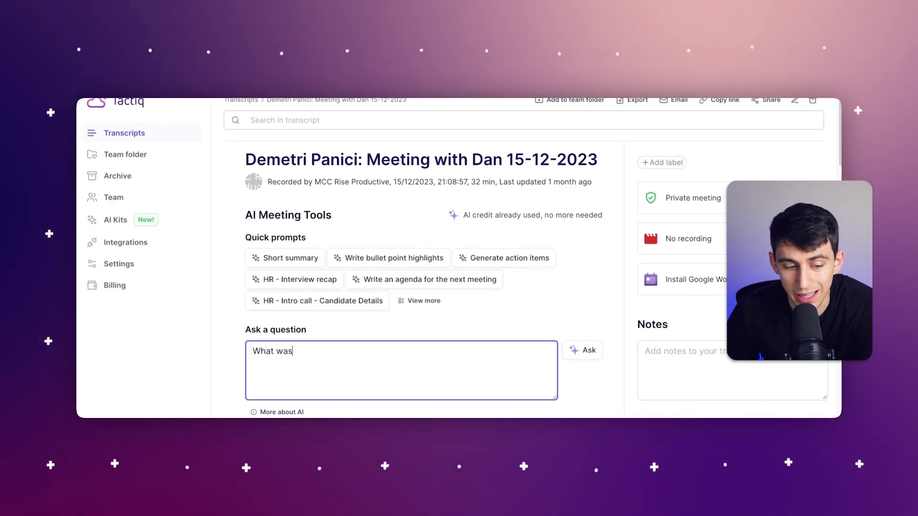
pyautogui.write(' the final ')
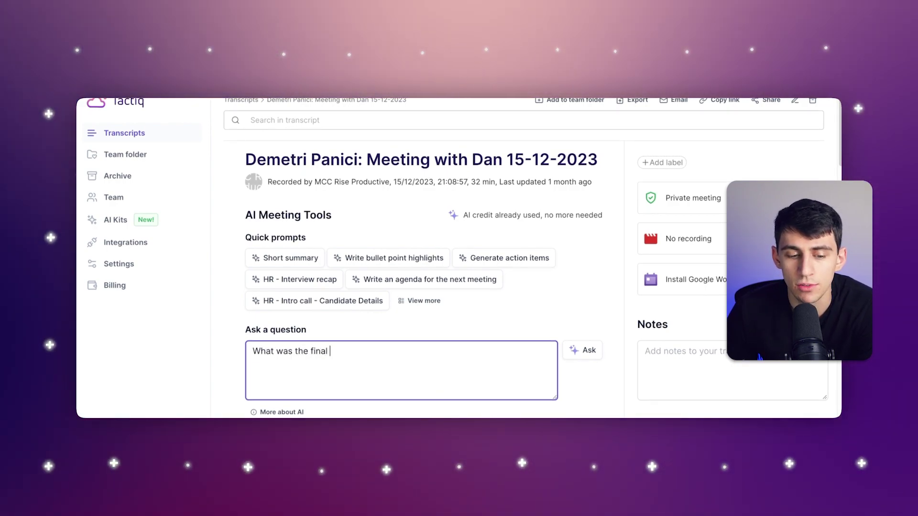
pyautogui.write('action item for Dee')
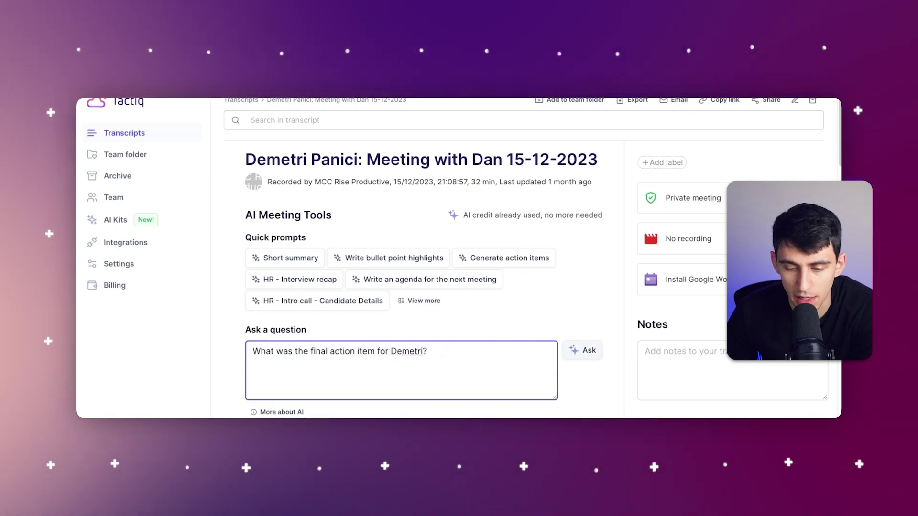
pyautogui.click(585, 363)
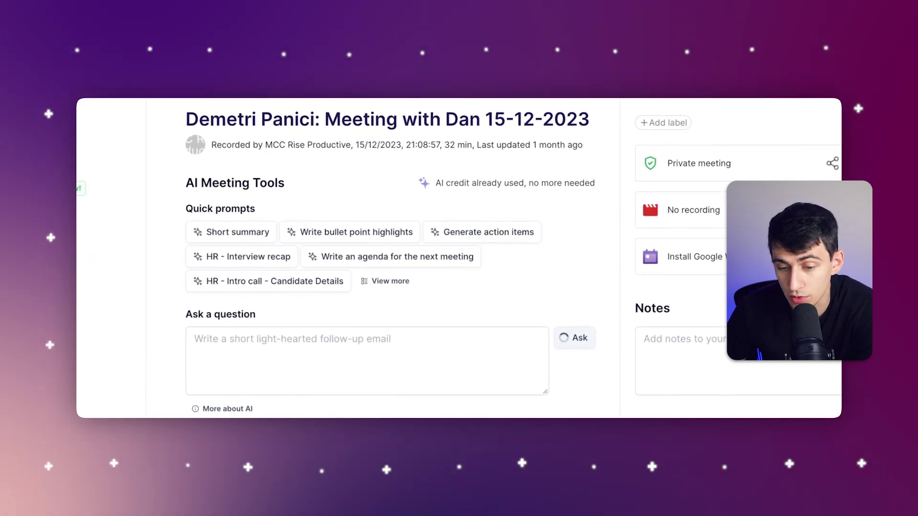